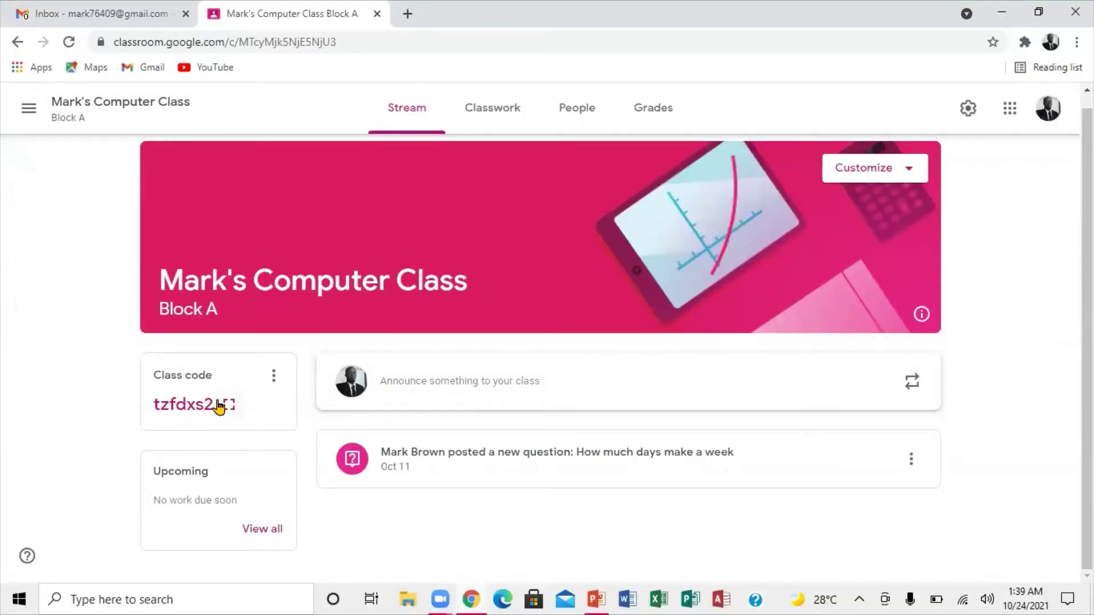
Step: Show the class code full-size, close it, and open a new blank browser tab
left_click(229, 404)
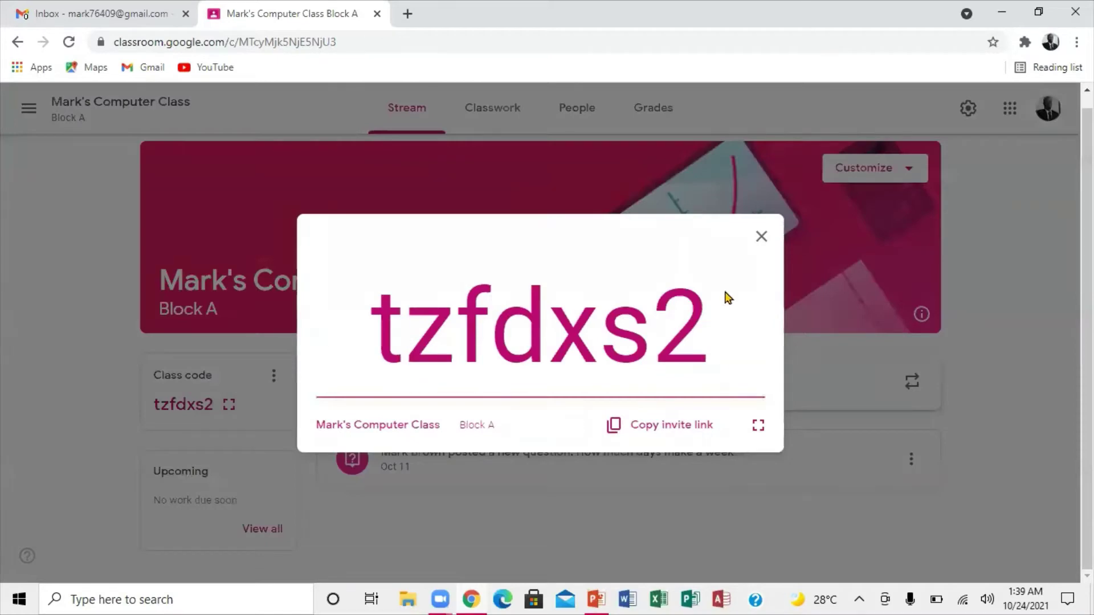
left_click(760, 238)
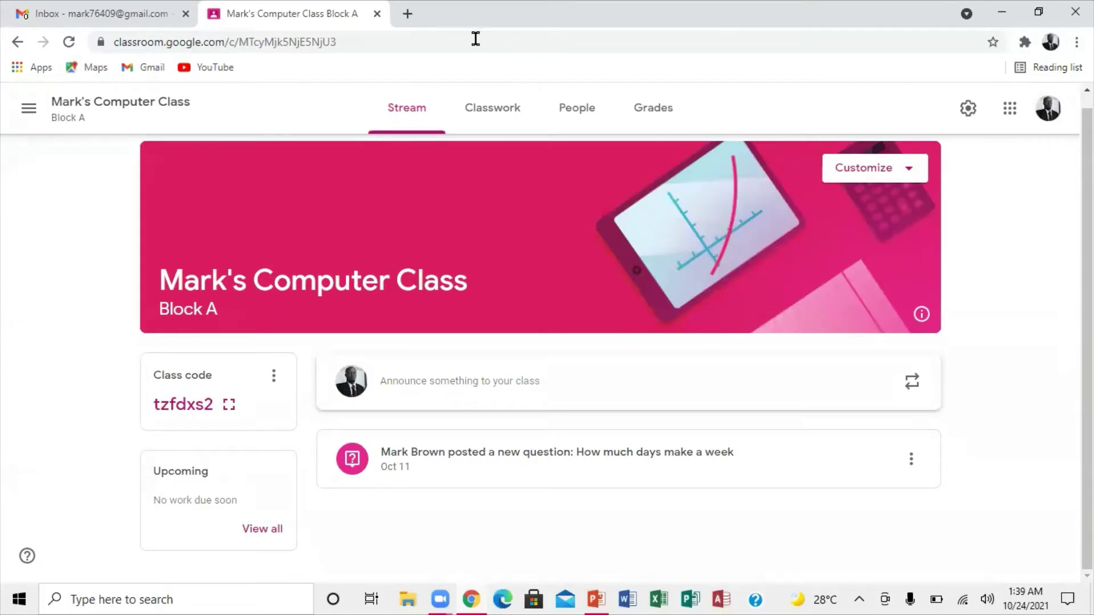
left_click(407, 13)
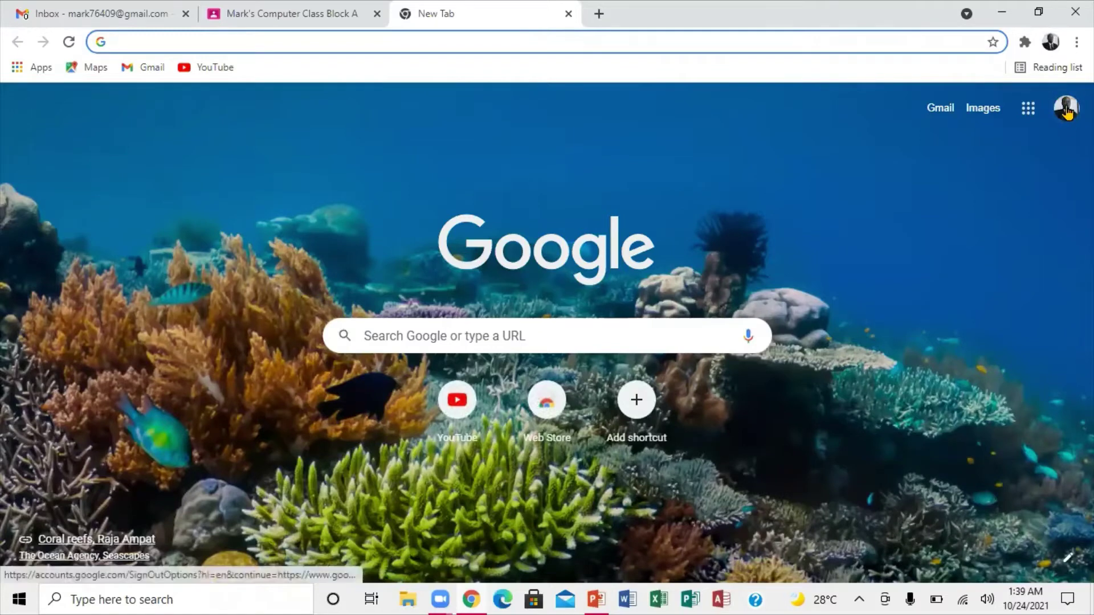
Step: Switch Google to the student's account, then open another tab also signed in as the student
left_click(1066, 111)
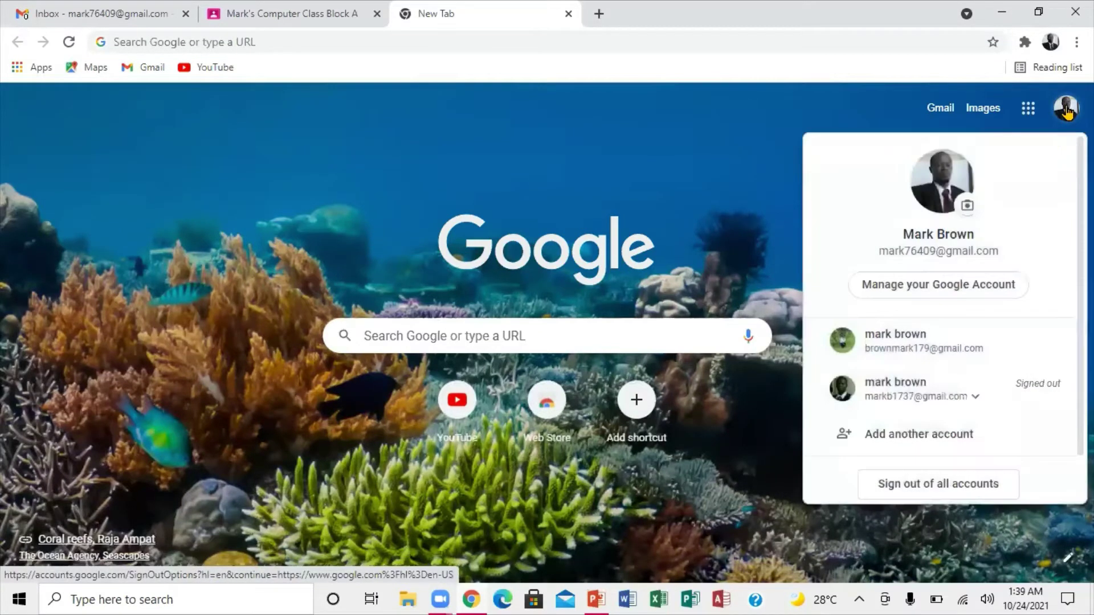
left_click(892, 336)
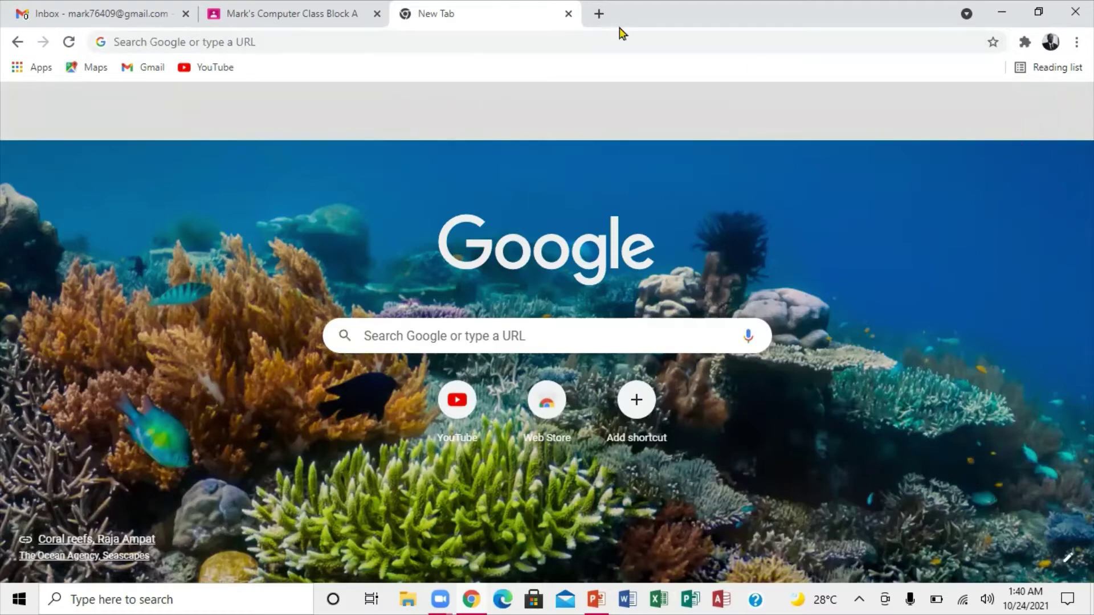
left_click(598, 14)
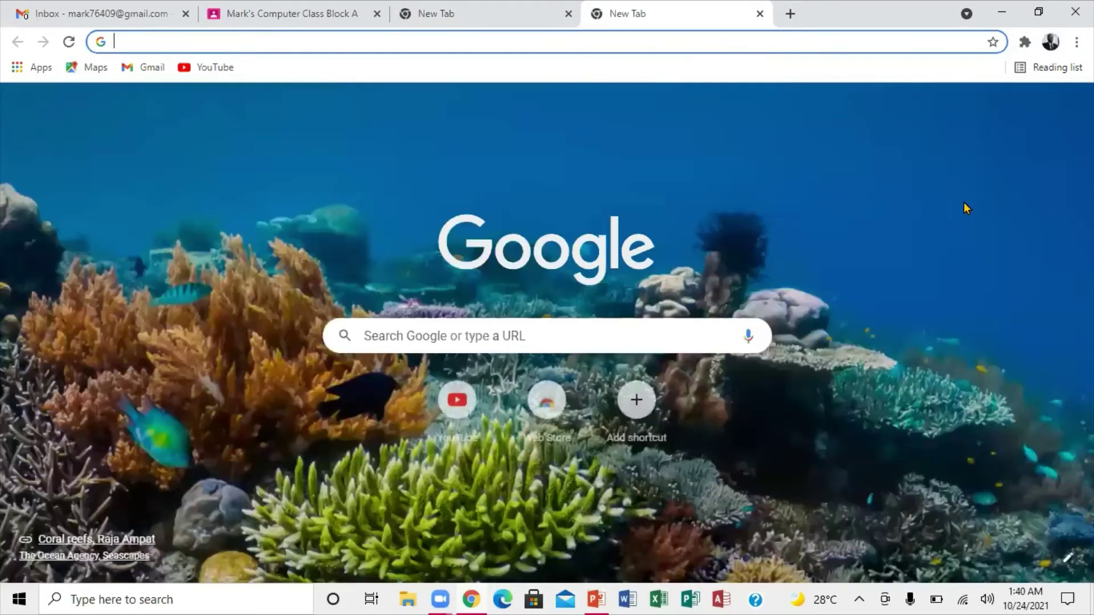
left_click(1066, 107)
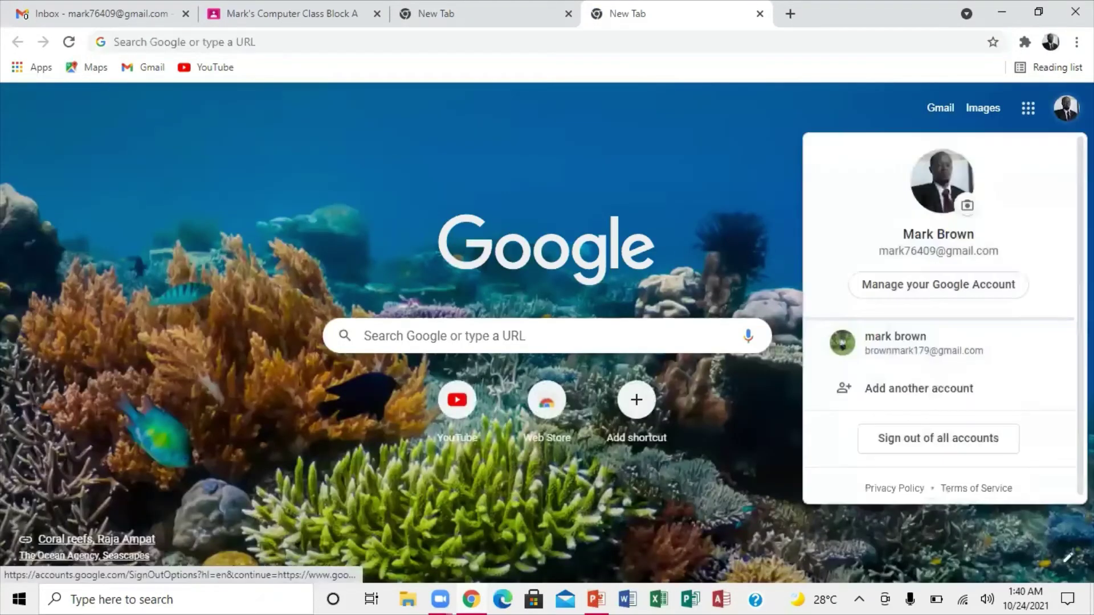
left_click(920, 352)
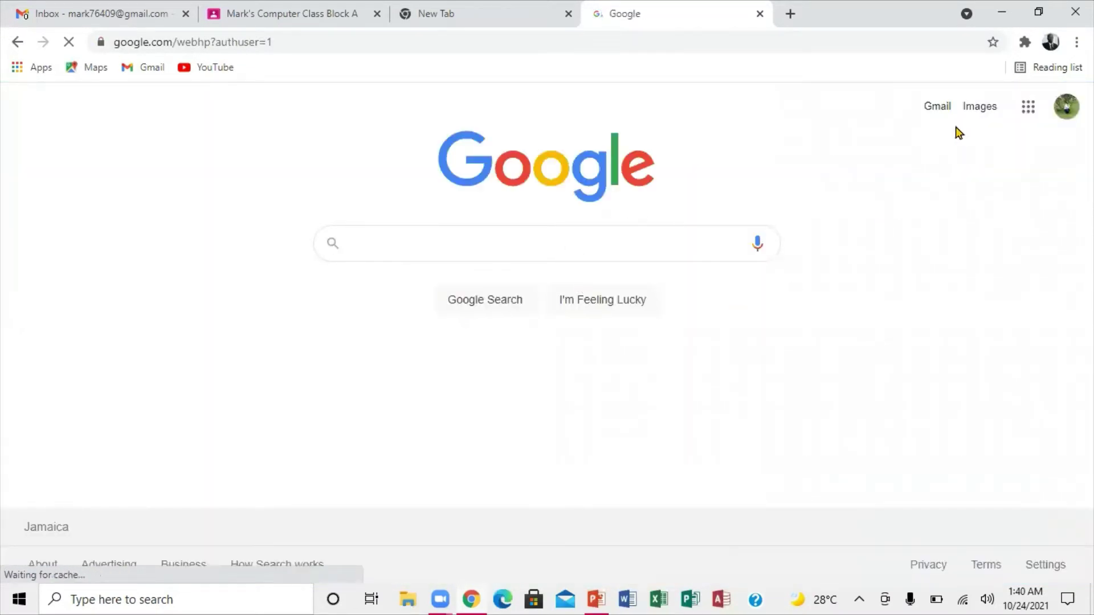
Step: Launch Classroom from the Google apps panel to reach the student's Classes page
left_click(1028, 110)
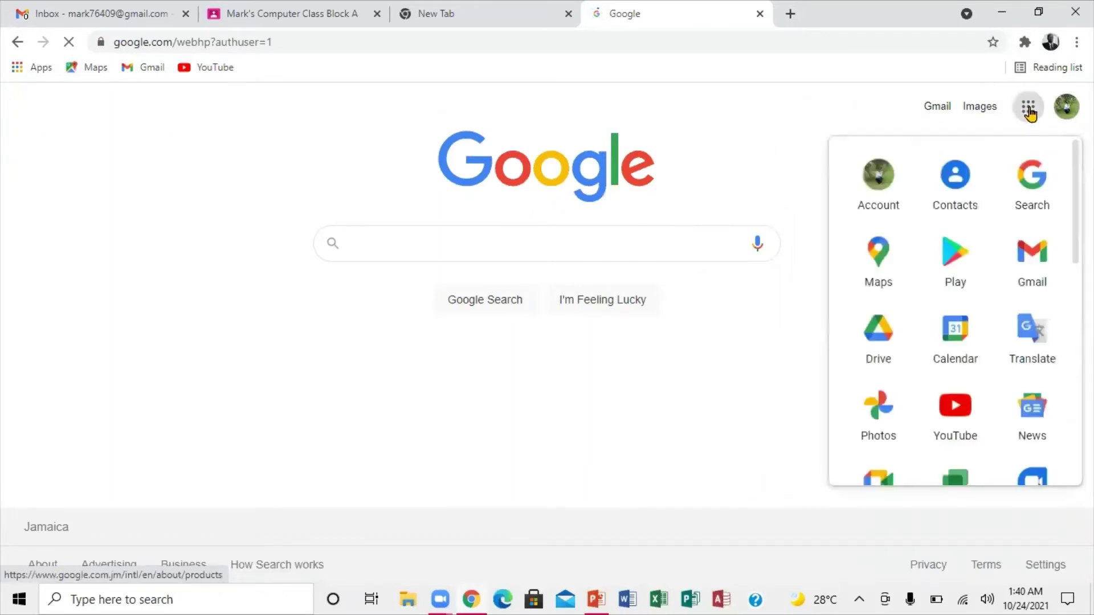
scroll(1020, 336, "down", 8)
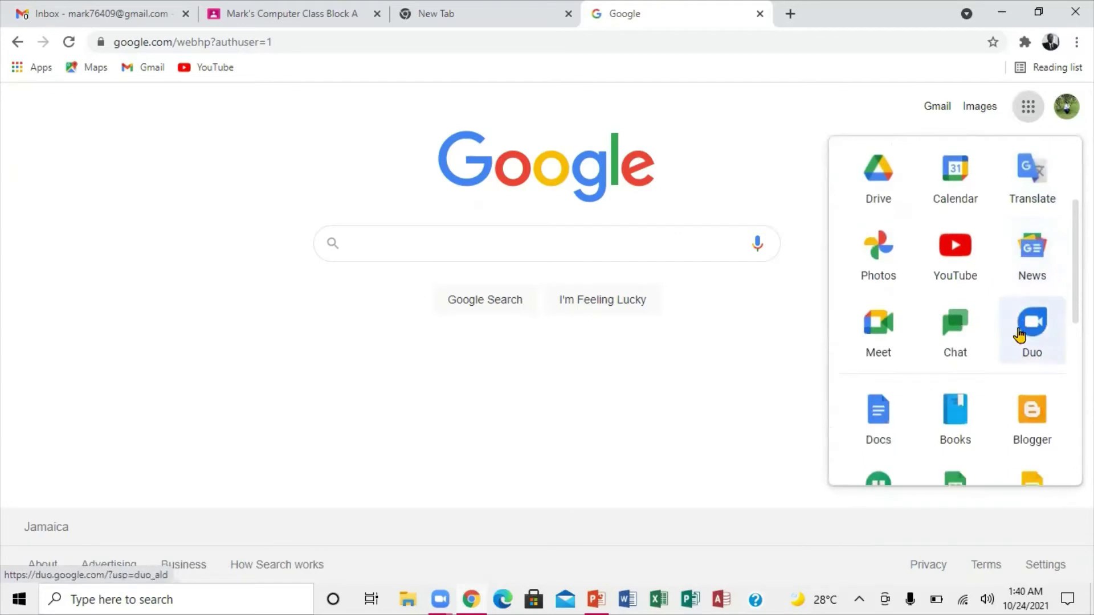
left_click(1040, 256)
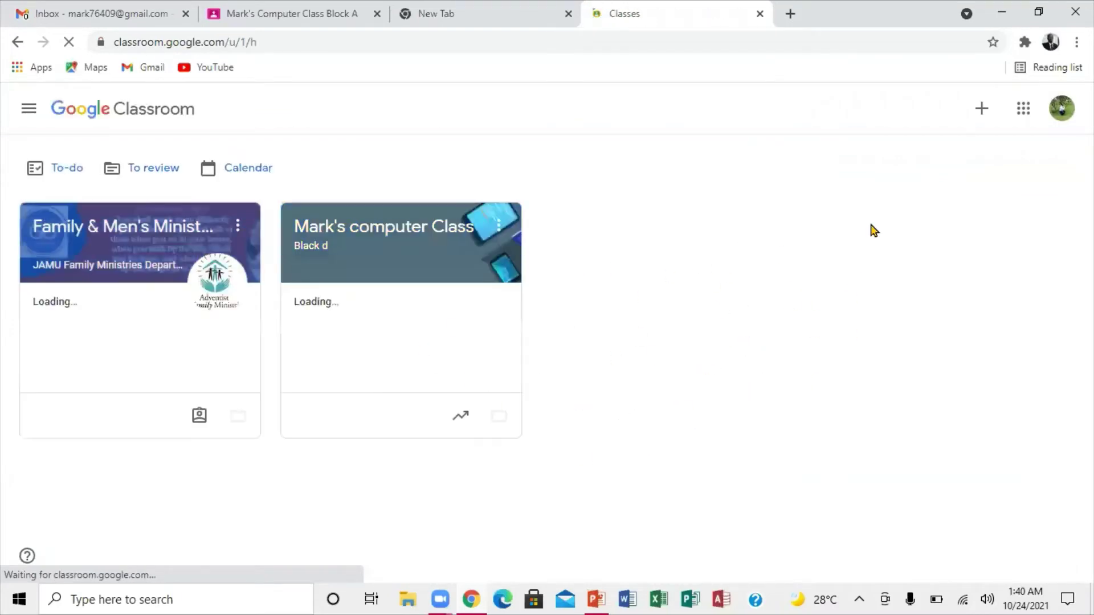
Step: Join Computer Class Block A as the student by entering the teacher's class code
left_click(980, 107)
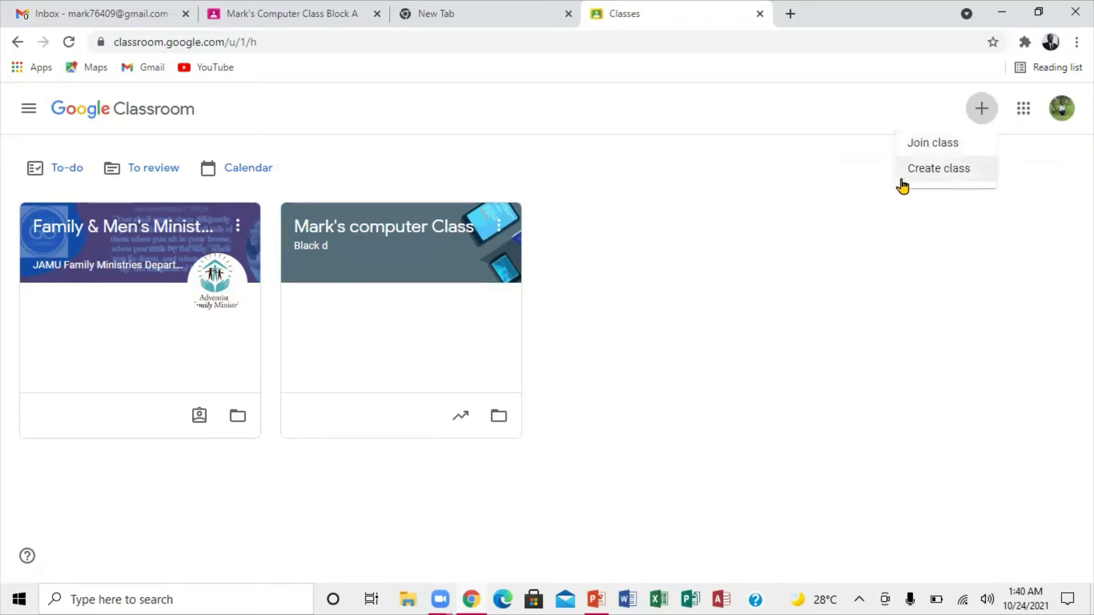
left_click(927, 144)
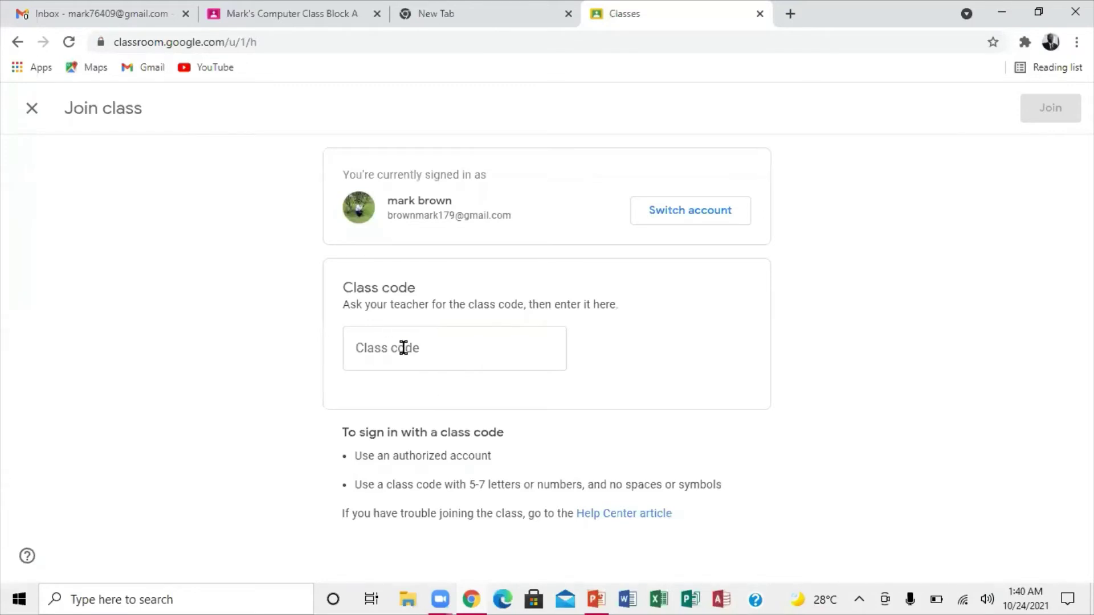
left_click(437, 348)
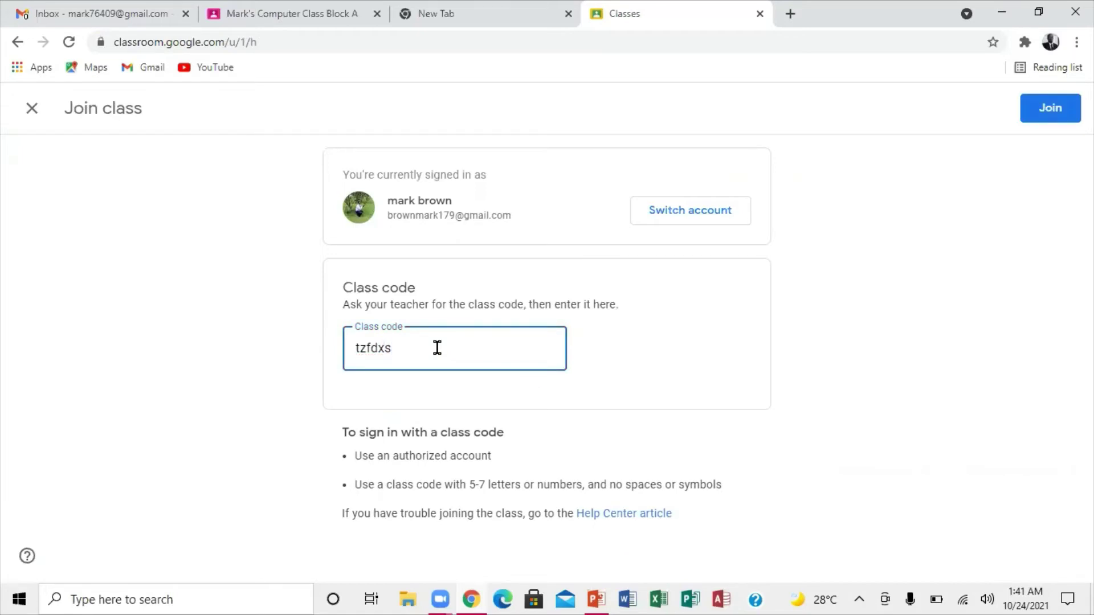
type("2")
left_click(1044, 120)
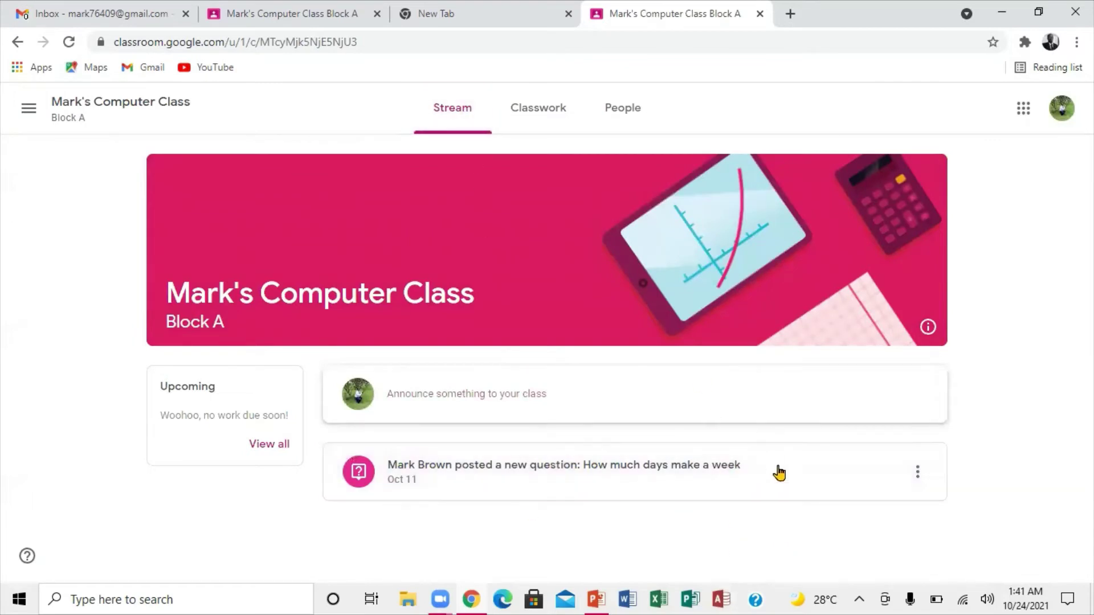
Step: Open the 'How much days make a week' question page from Classwork
left_click(551, 112)
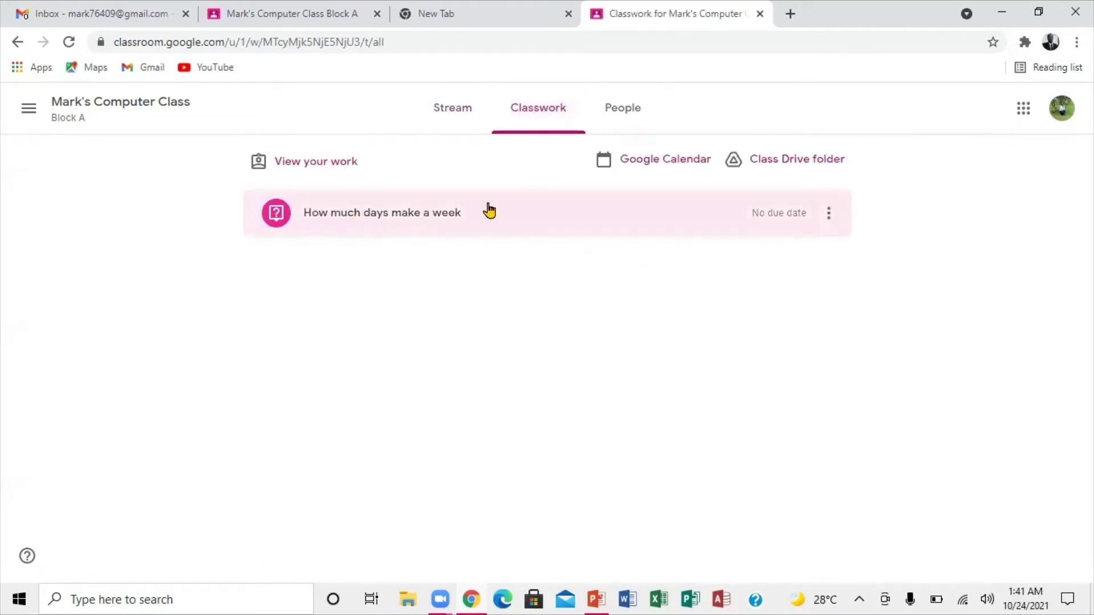
left_click(398, 215)
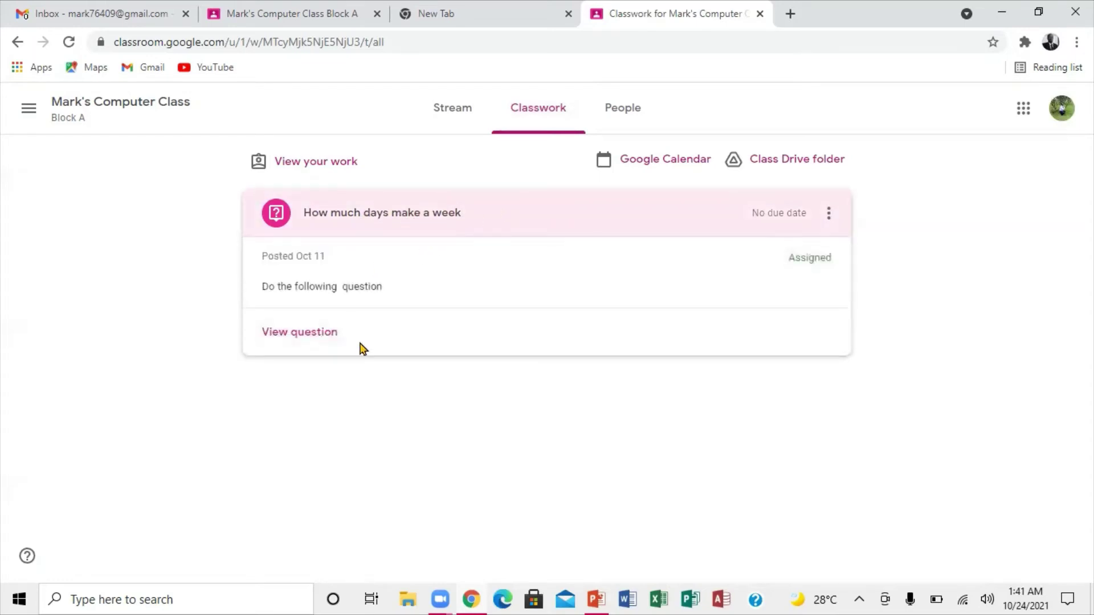
left_click(282, 337)
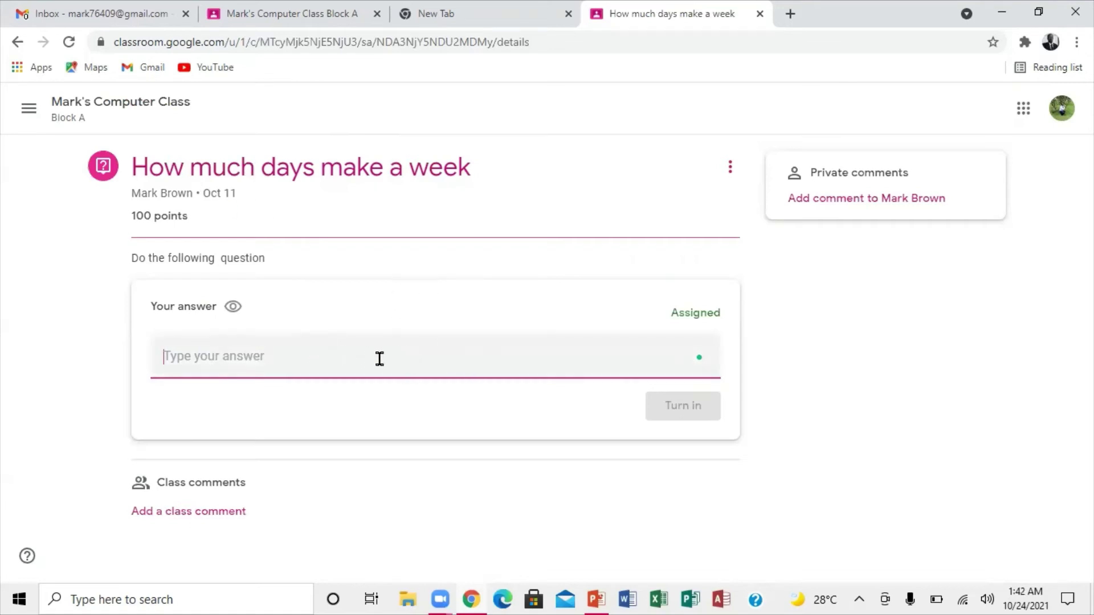
Step: Answer '7', confirm turning it in, and switch back to the teacher's tab
type("7")
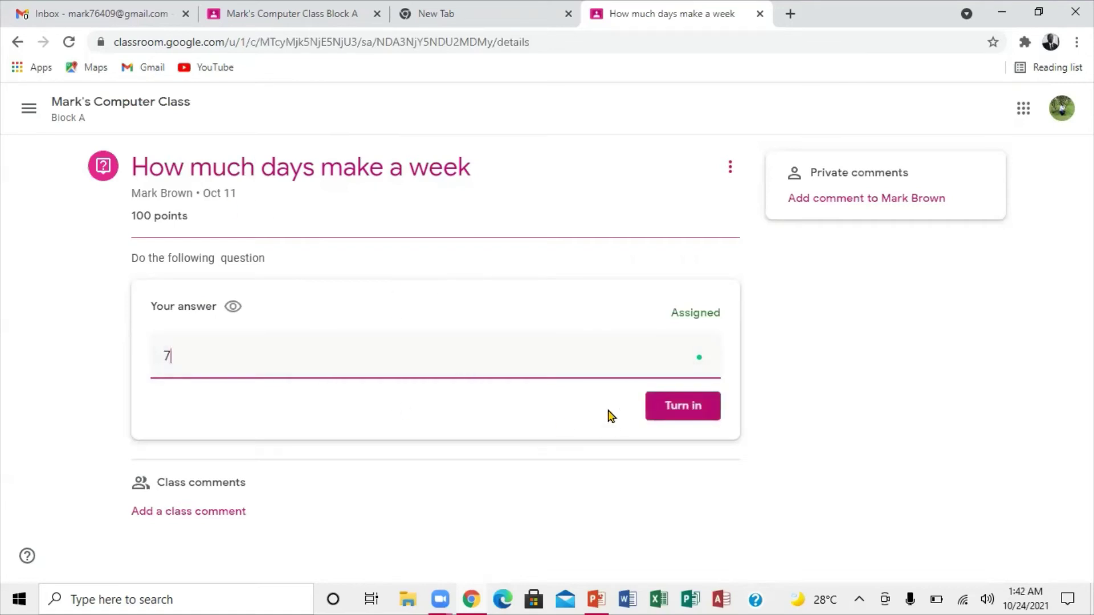
left_click(649, 405)
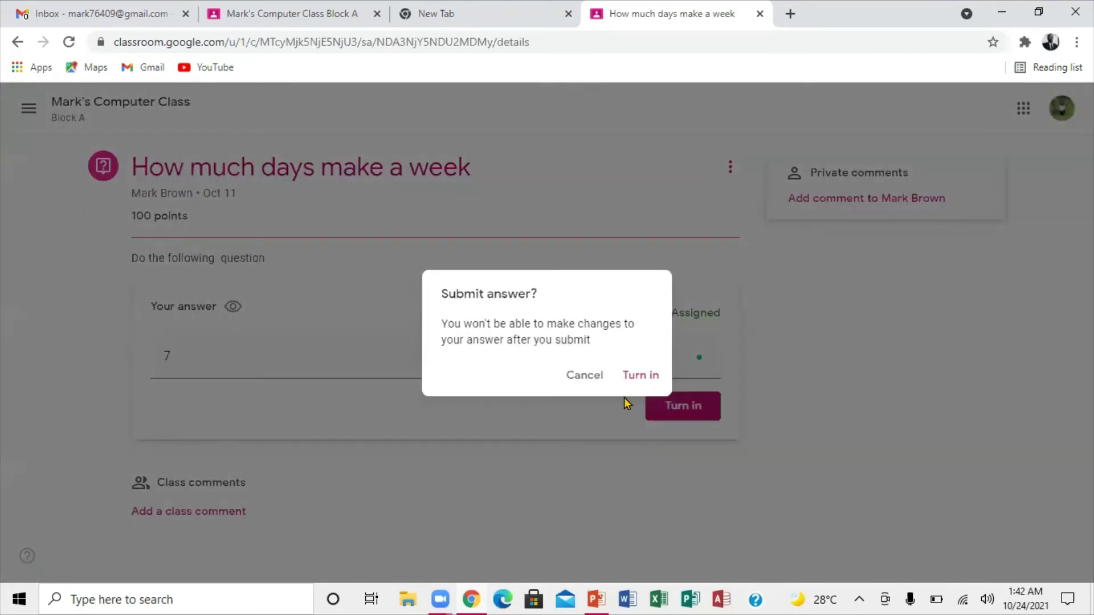
left_click(644, 375)
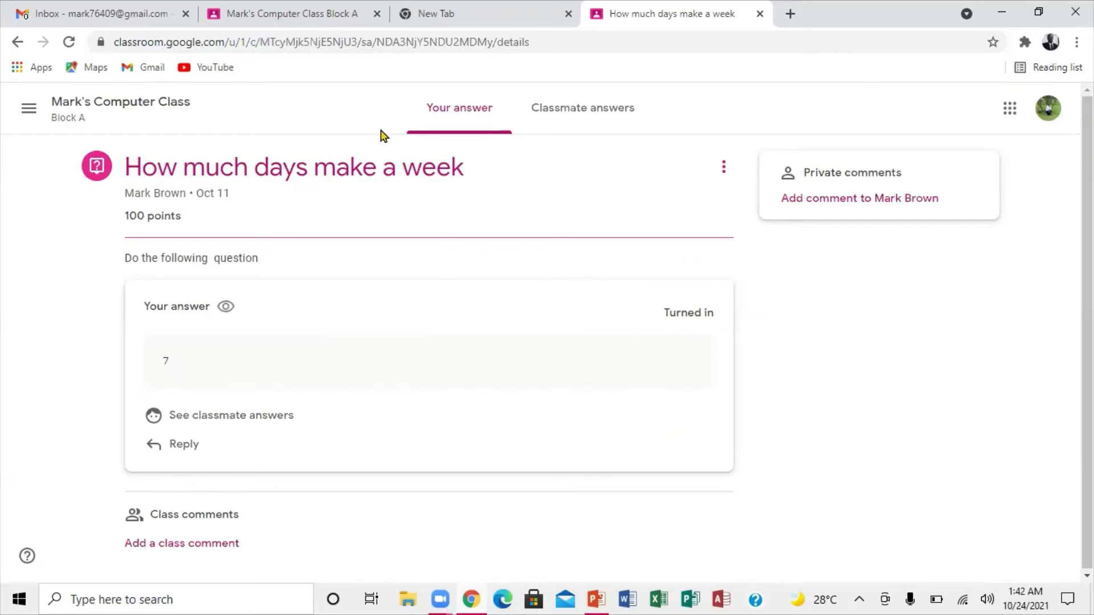
left_click(329, 16)
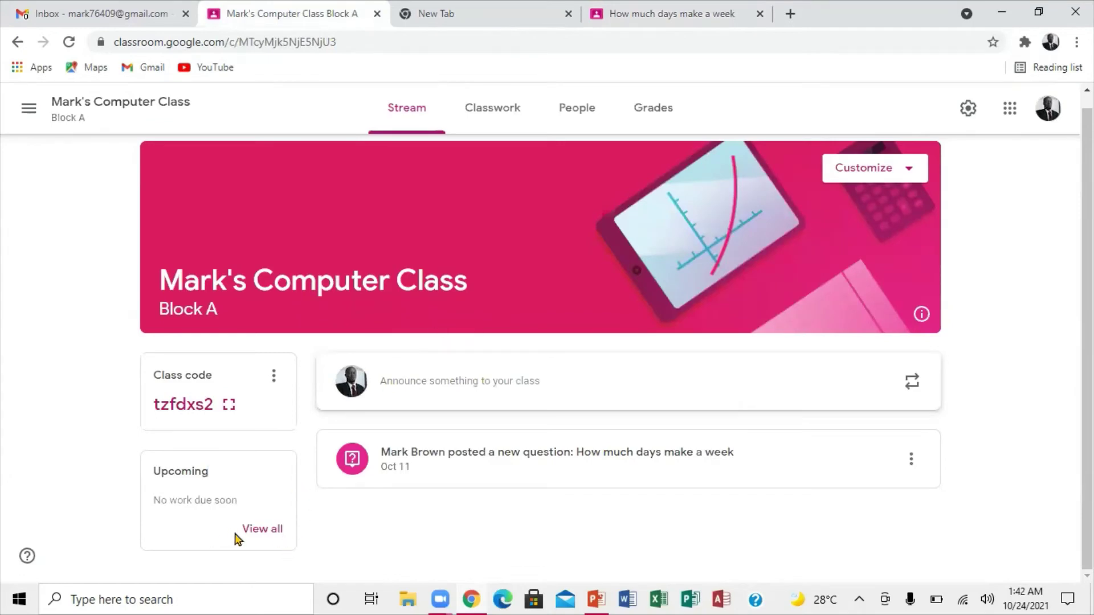
Step: Open the student's turned-in answer '7' from the question's Turned in list
left_click(261, 531)
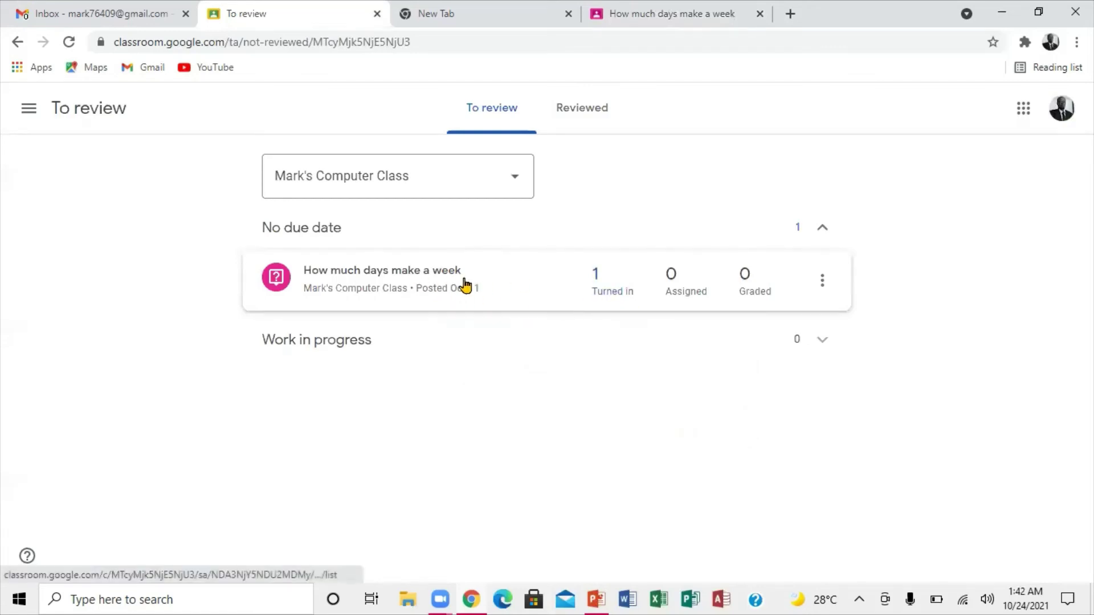
left_click(620, 293)
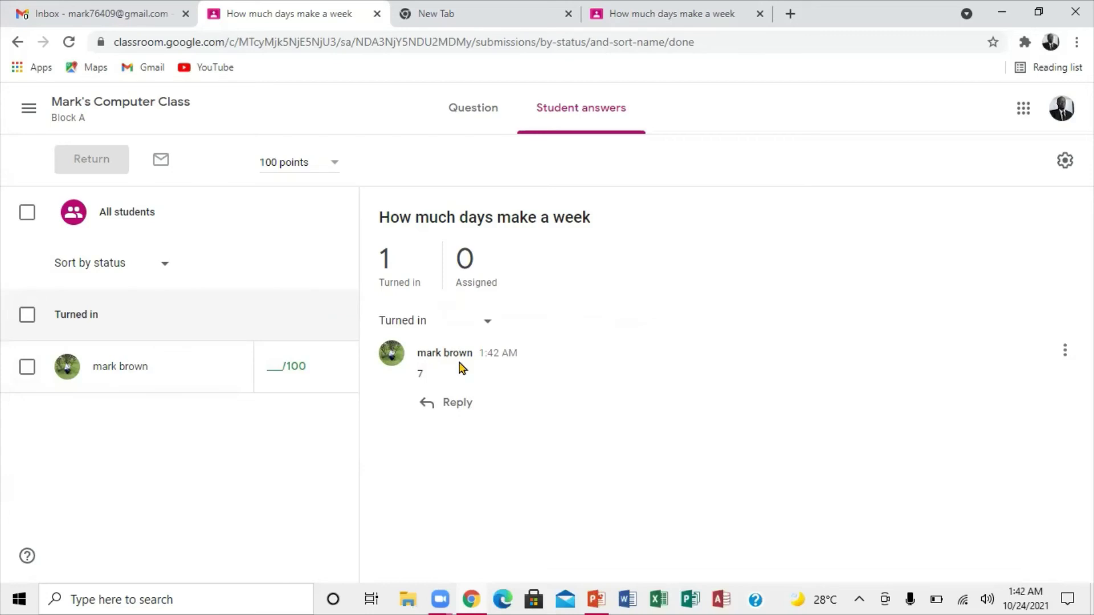
left_click(270, 366)
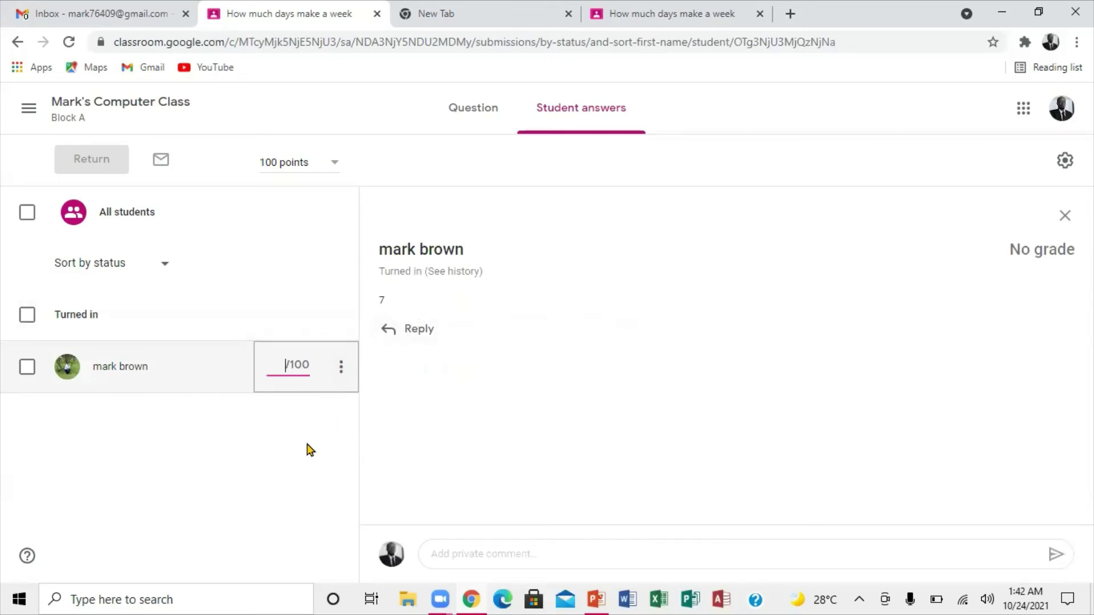
Step: Score the submission 100 and return it with the private comment 'well done'
type("100")
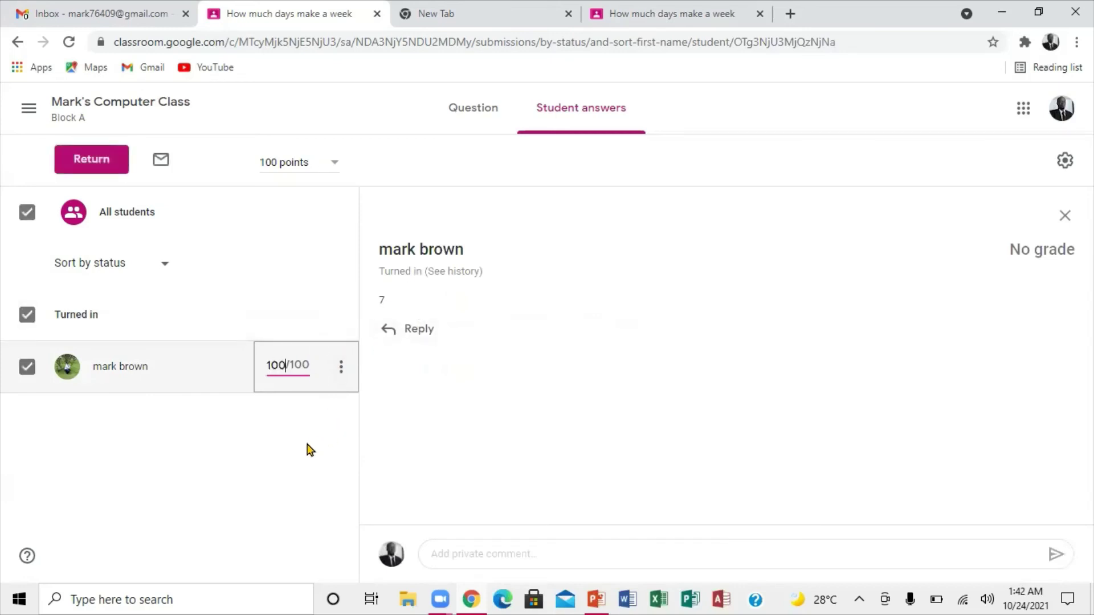
left_click(86, 160)
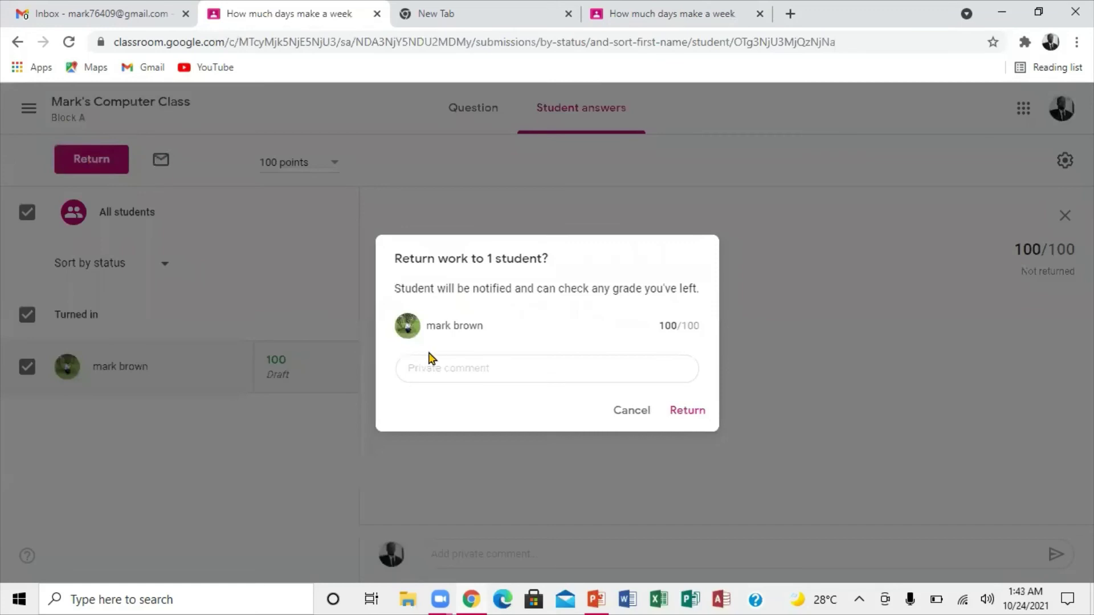
left_click(462, 368)
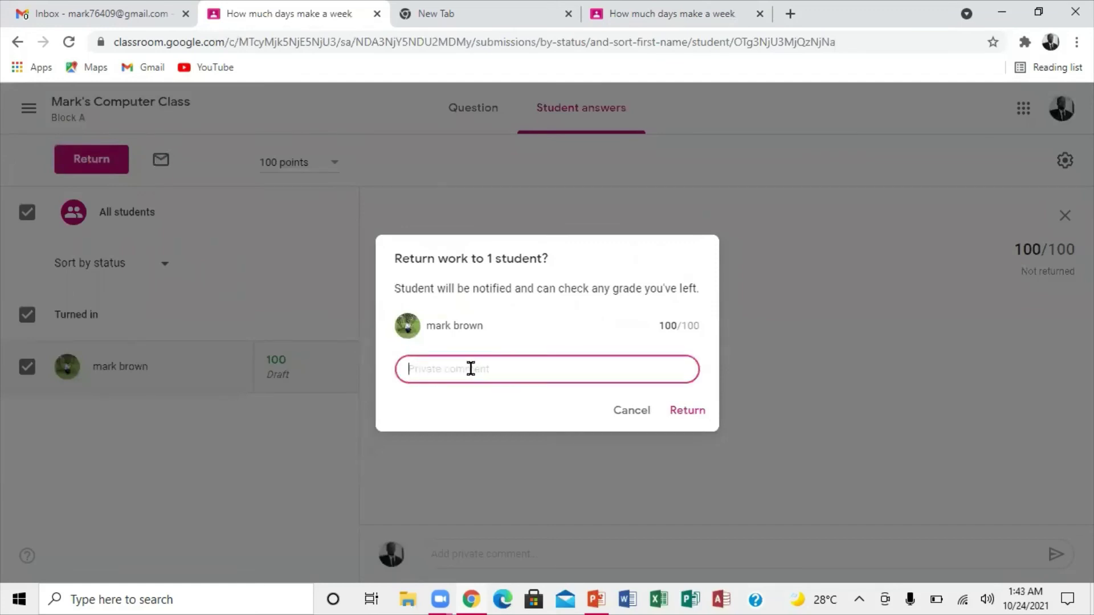
type("well done")
left_click(697, 419)
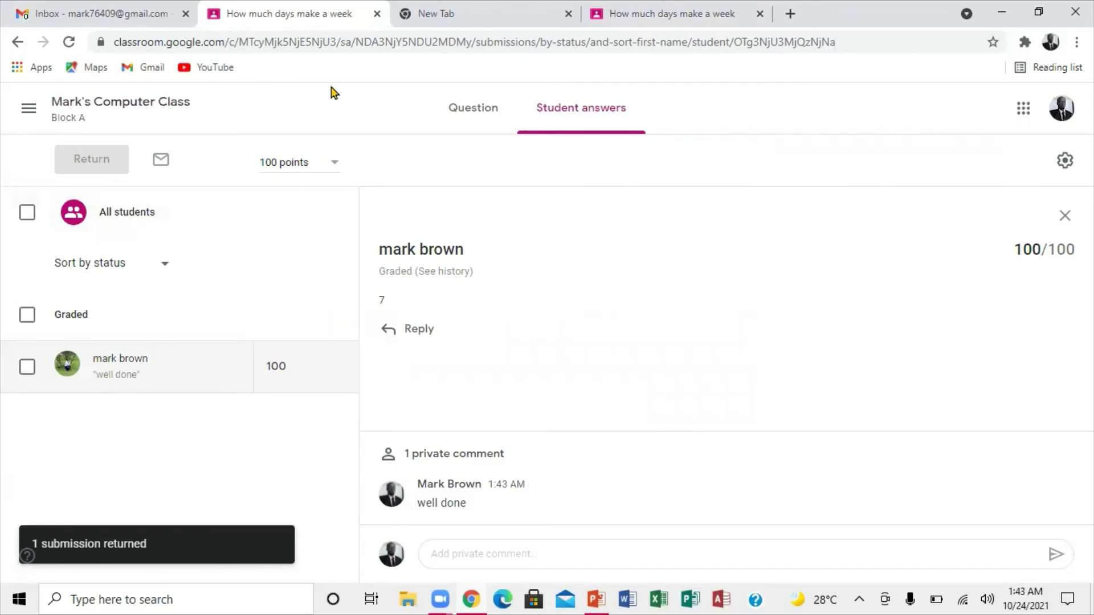
Step: Go back twice to the class Stream, where the question now shows 1 graded
left_click(16, 43)
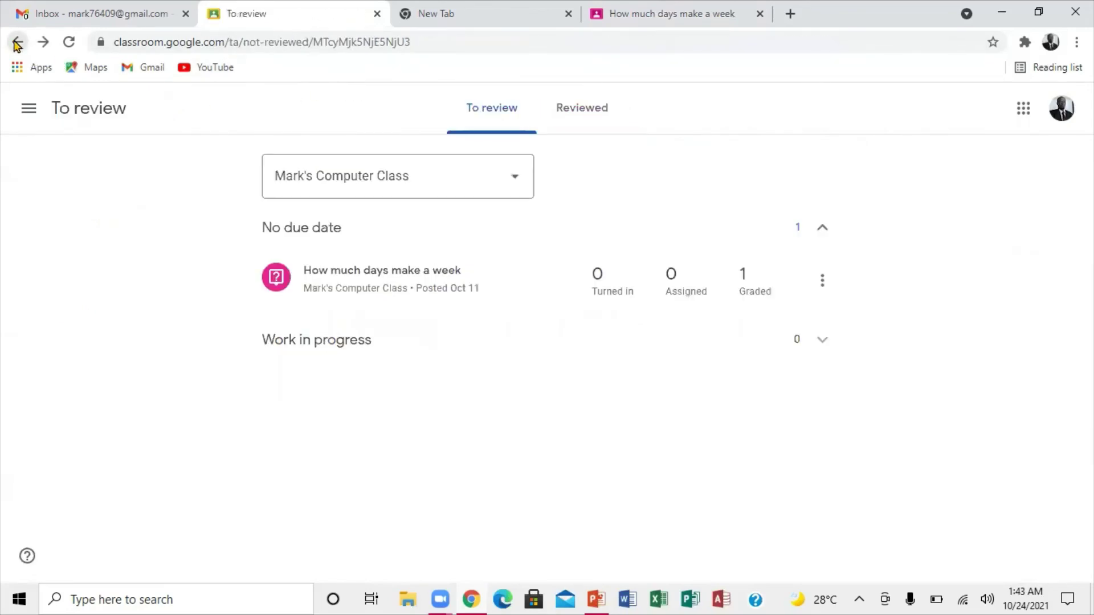
left_click(16, 43)
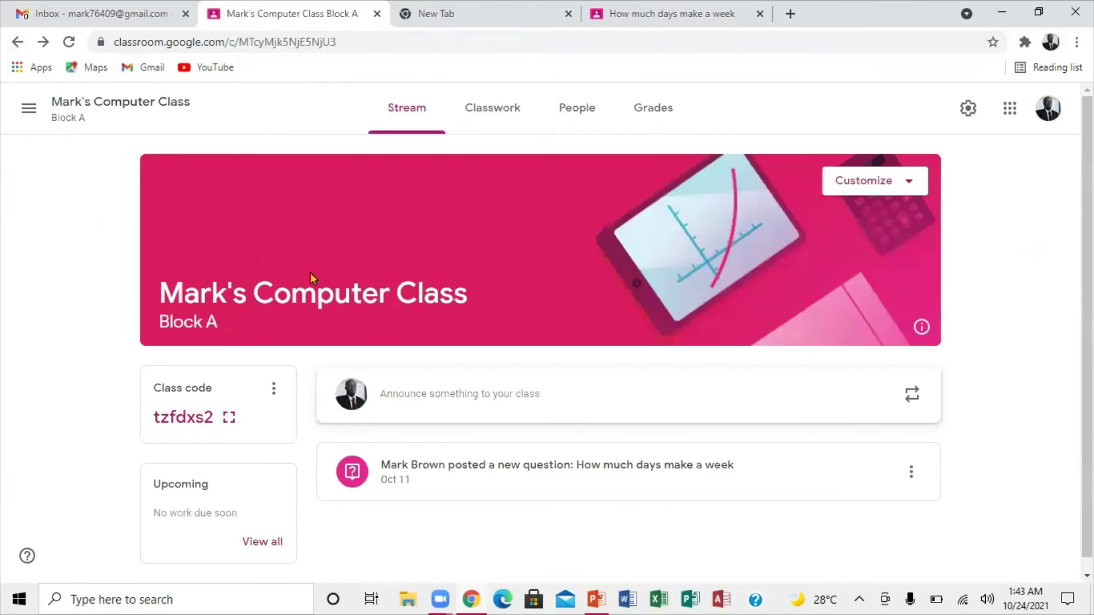